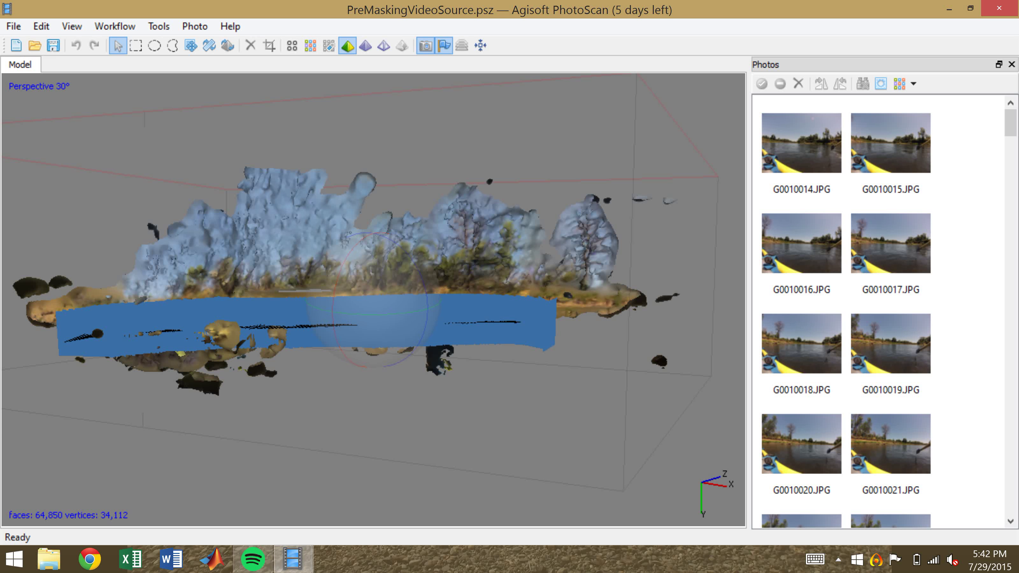
Examine the textured riverbank model and the row of camera positions from several angles.
{"action": "left_click_drag", "start_coordinate": [427, 299], "coordinate": [423, 326]}
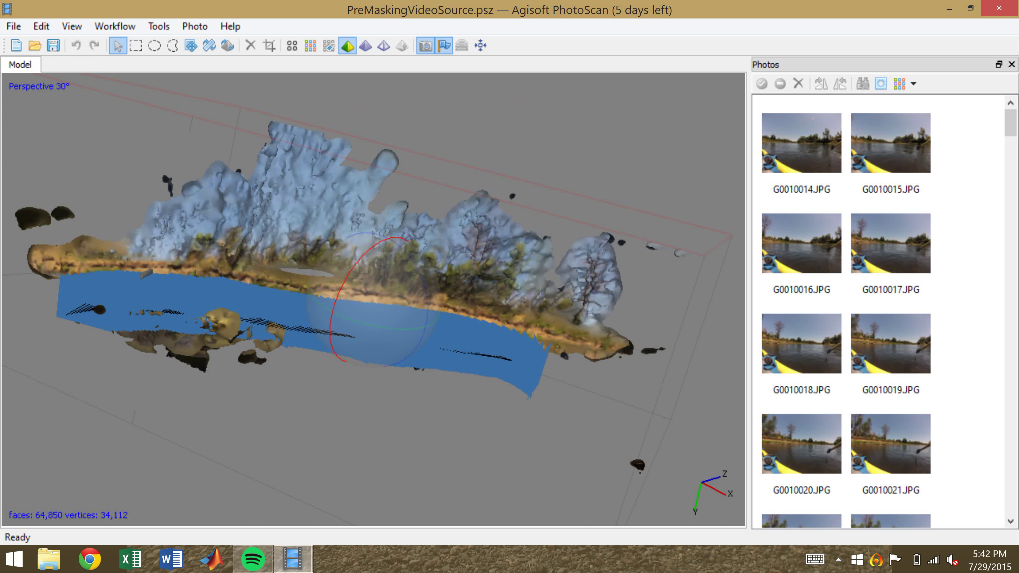
{"action": "left_click_drag", "start_coordinate": [334, 313], "coordinate": [331, 333]}
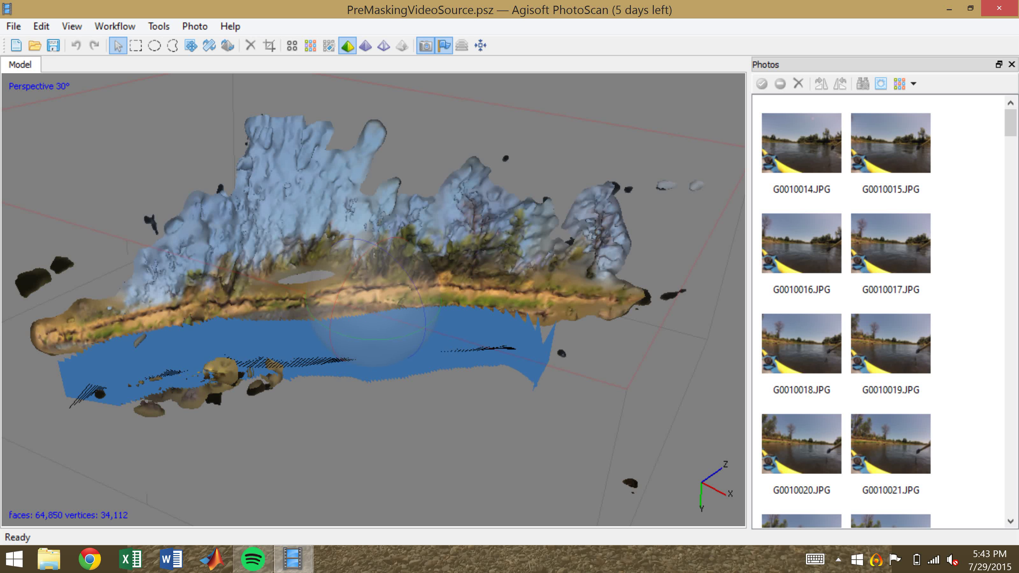
{"action": "left_click_drag", "start_coordinate": [397, 337], "coordinate": [327, 330]}
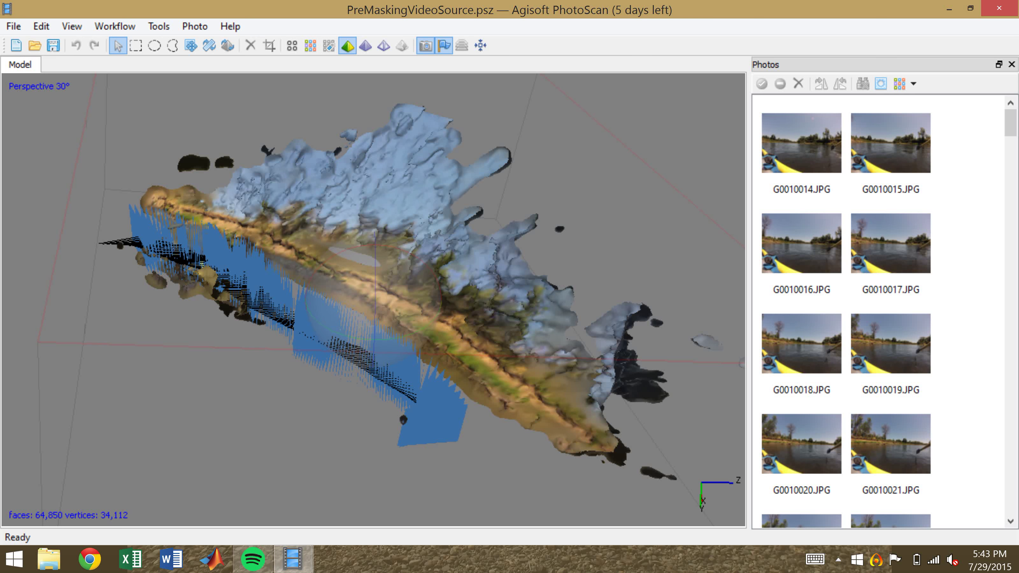
{"action": "left_click_drag", "start_coordinate": [374, 329], "coordinate": [451, 323]}
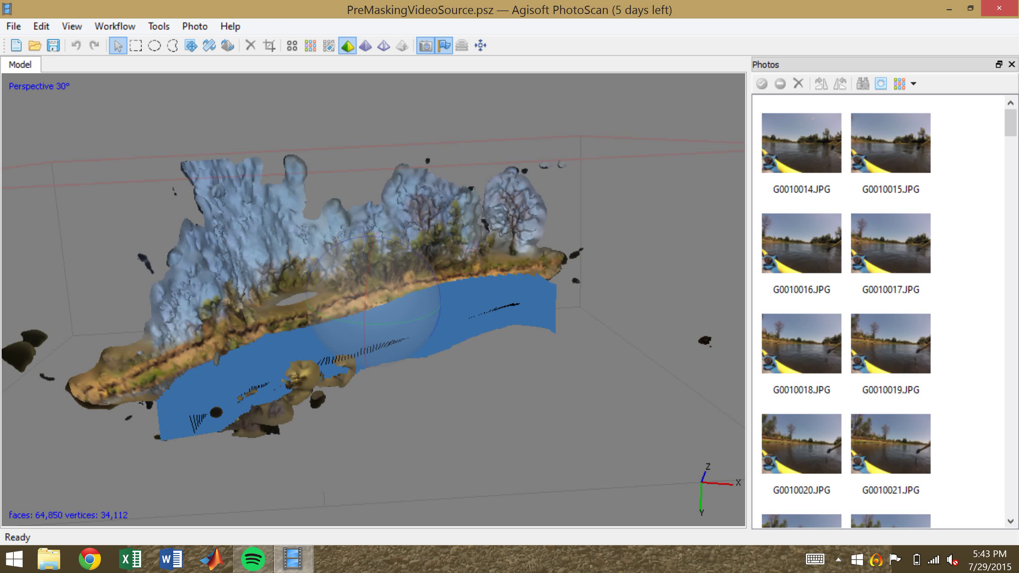
Compare source photos G0010016.JPG and G0010018.JPG with the reconstructed riverbank and their camera positions in the 3D model.
{"action": "double_click", "coordinate": [801, 243]}
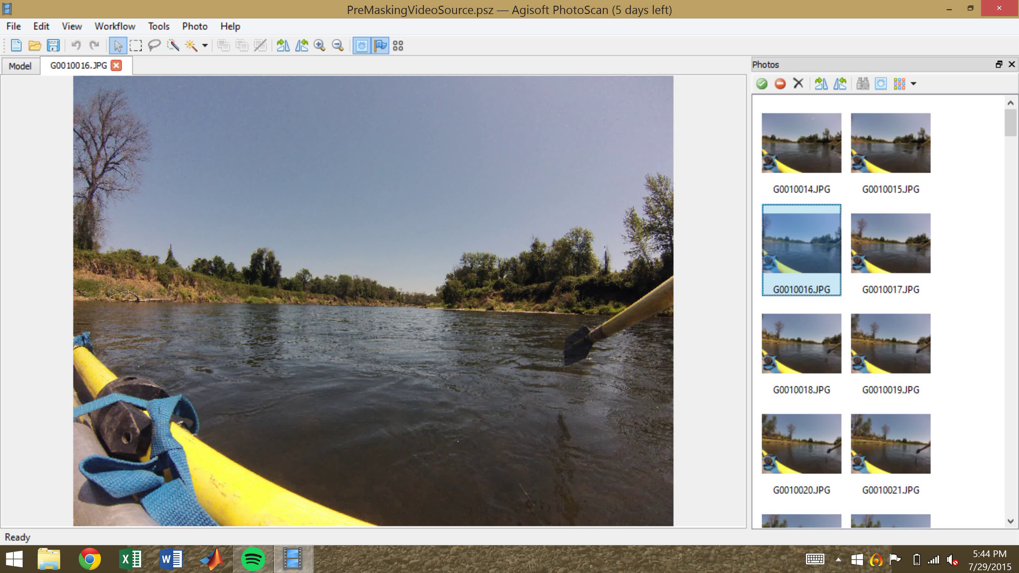
{"action": "double_click", "coordinate": [802, 350]}
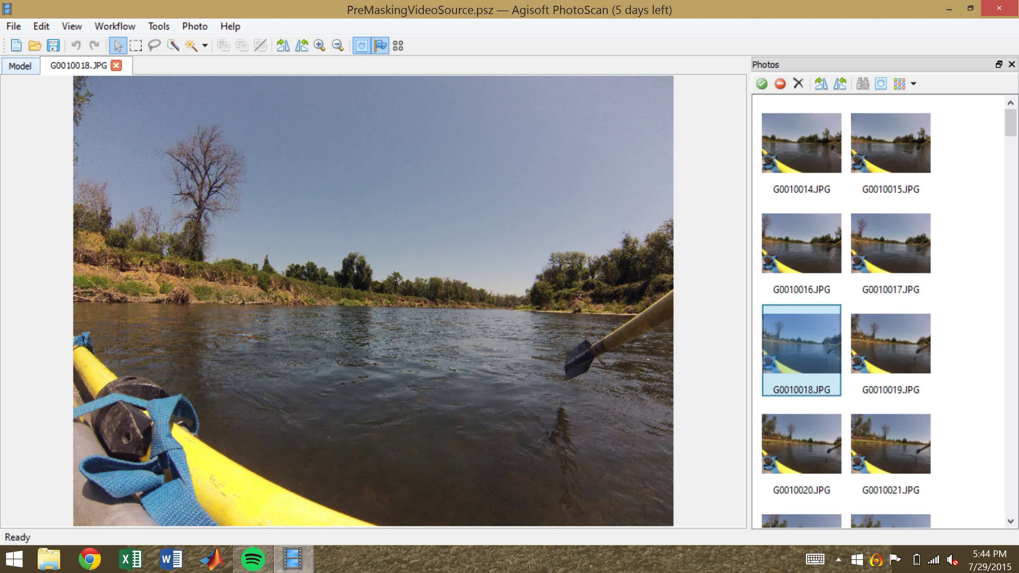
{"action": "left_click", "coordinate": [20, 65]}
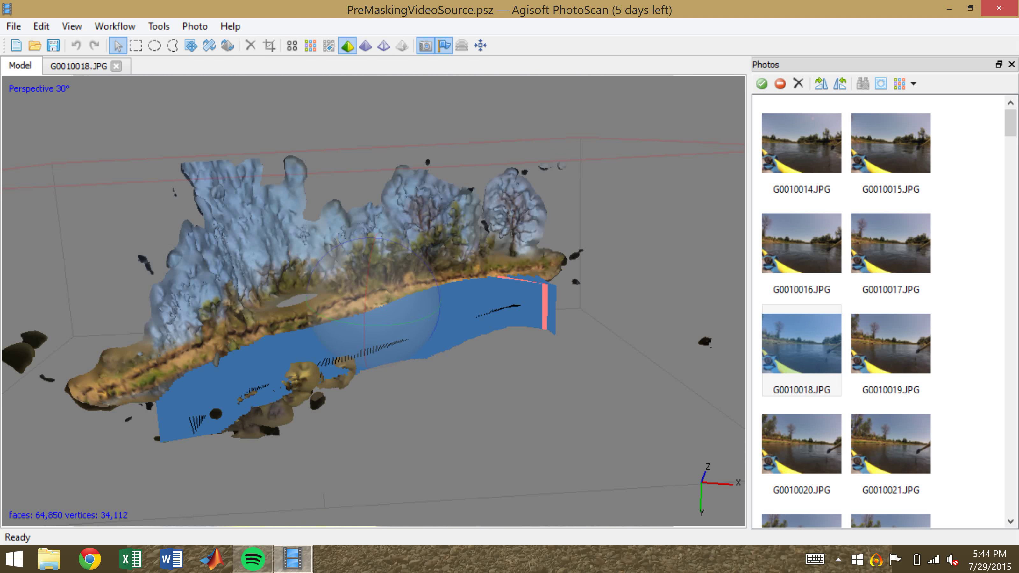
{"action": "left_click_drag", "start_coordinate": [350, 241], "coordinate": [398, 243]}
{"action": "left_click_drag", "start_coordinate": [398, 293], "coordinate": [337, 347]}
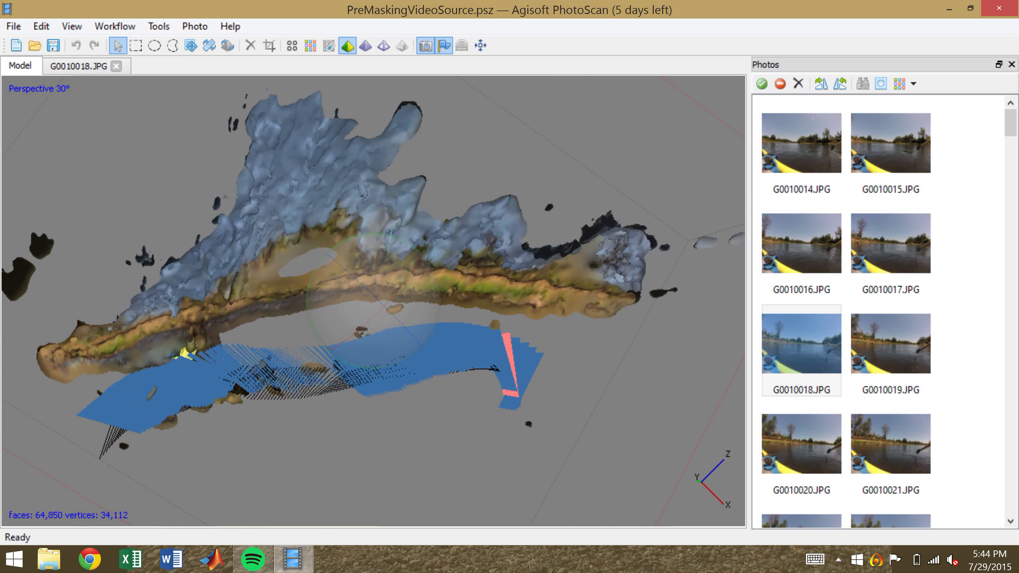
{"action": "left_click_drag", "start_coordinate": [402, 327], "coordinate": [377, 278]}
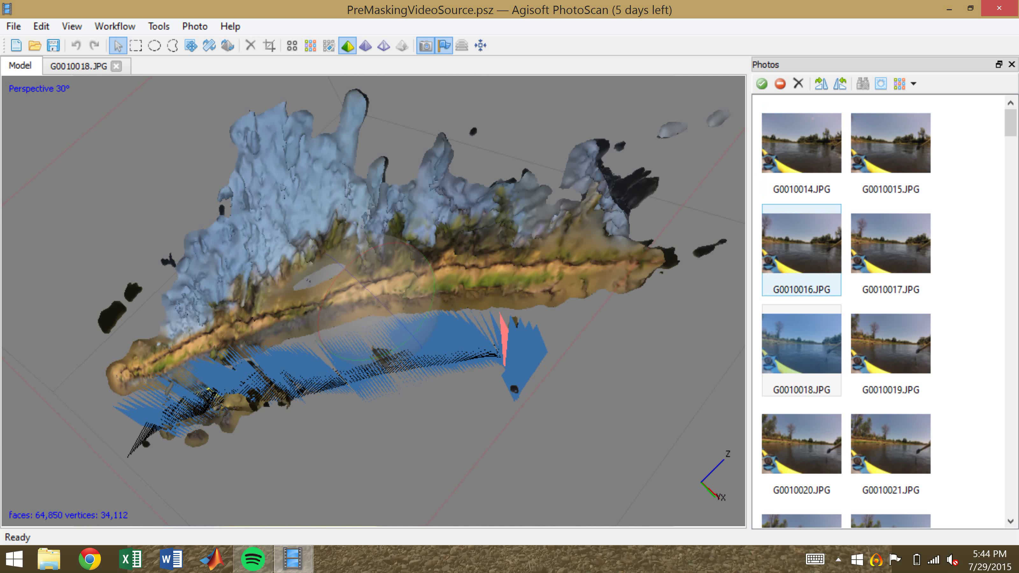
{"action": "double_click", "coordinate": [802, 245]}
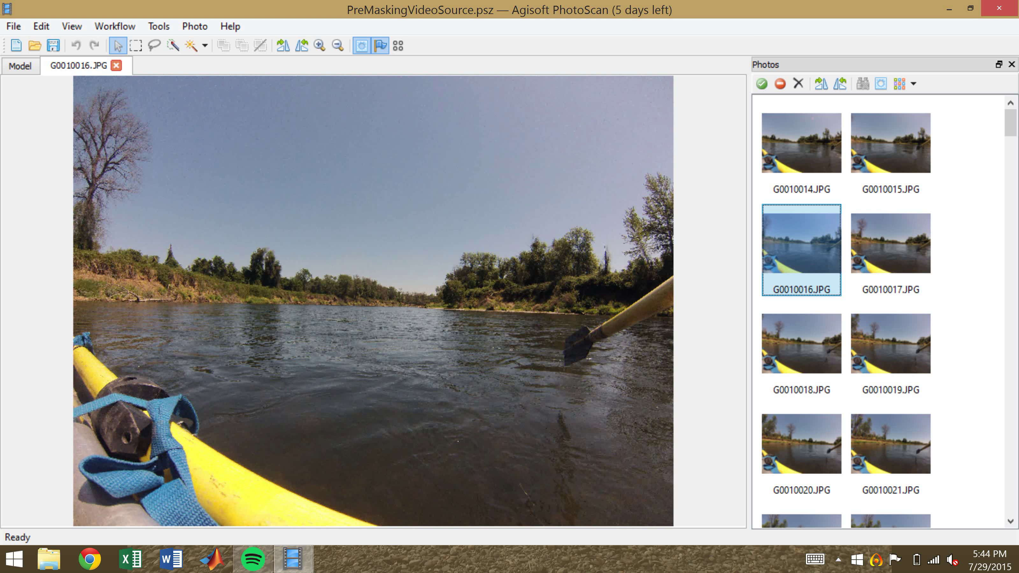
{"action": "left_click", "coordinate": [20, 66]}
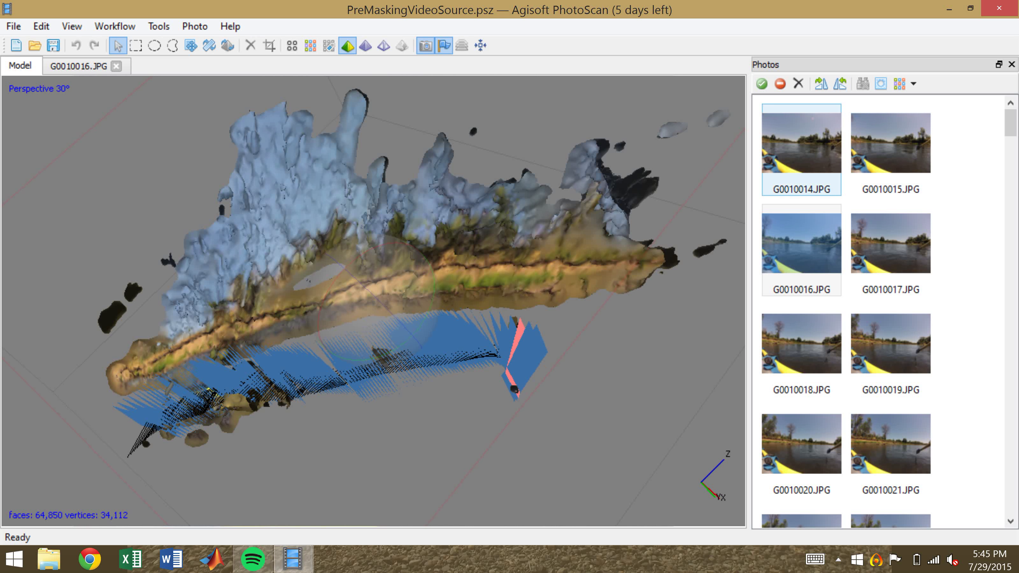
Show the feature points on photo G0010016.JPG and mask rectangular areas over the water with the kayak and over the open sky.
{"action": "double_click", "coordinate": [802, 245]}
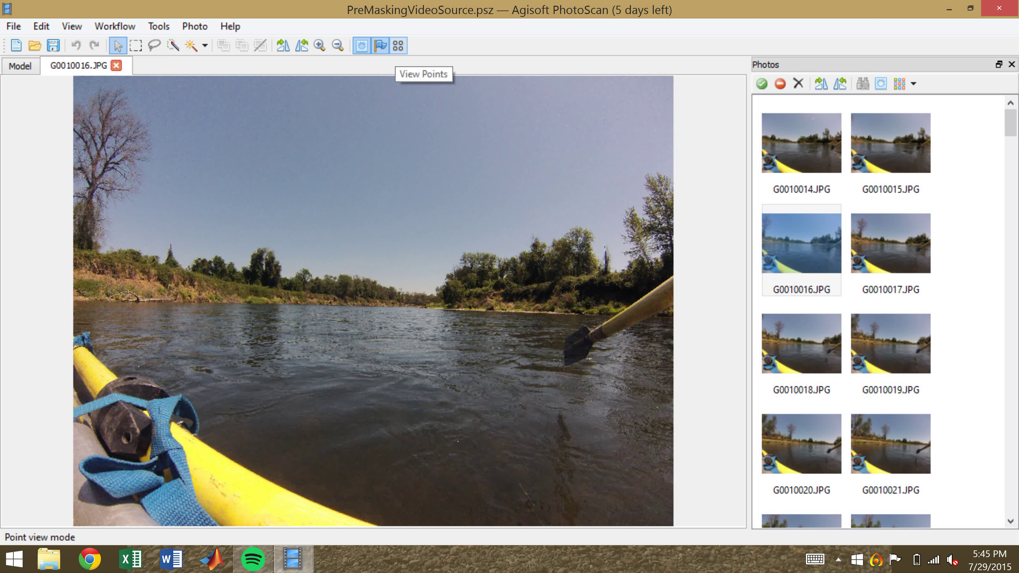
{"action": "left_click", "coordinate": [398, 46]}
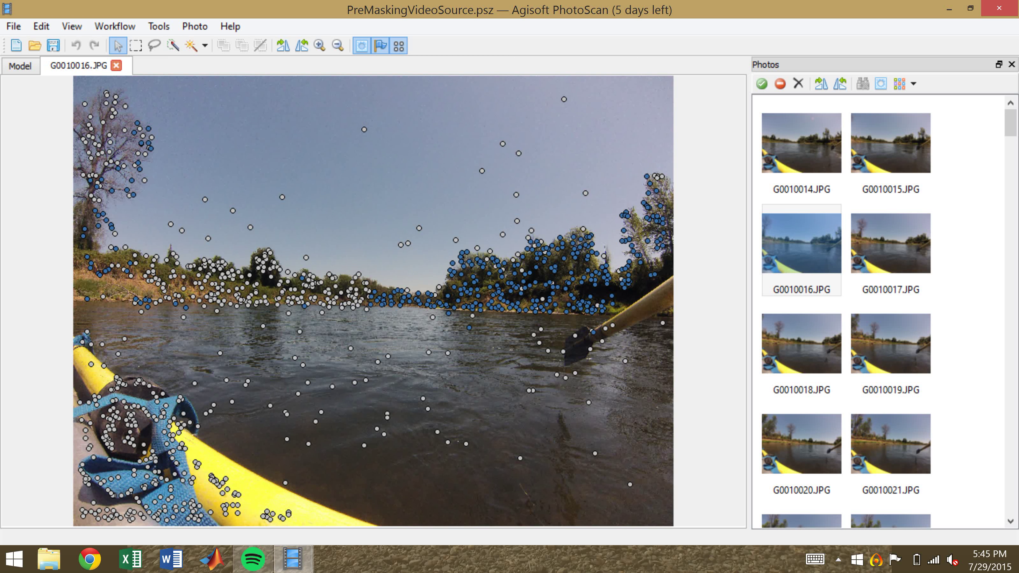
{"action": "left_click", "coordinate": [136, 45]}
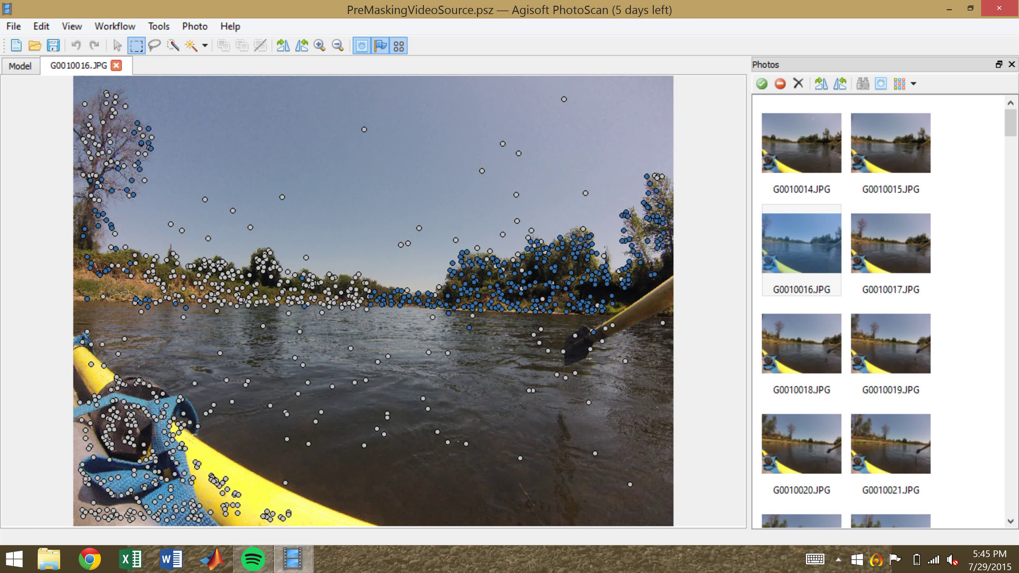
{"action": "left_click_drag", "start_coordinate": [74, 312], "coordinate": [674, 525]}
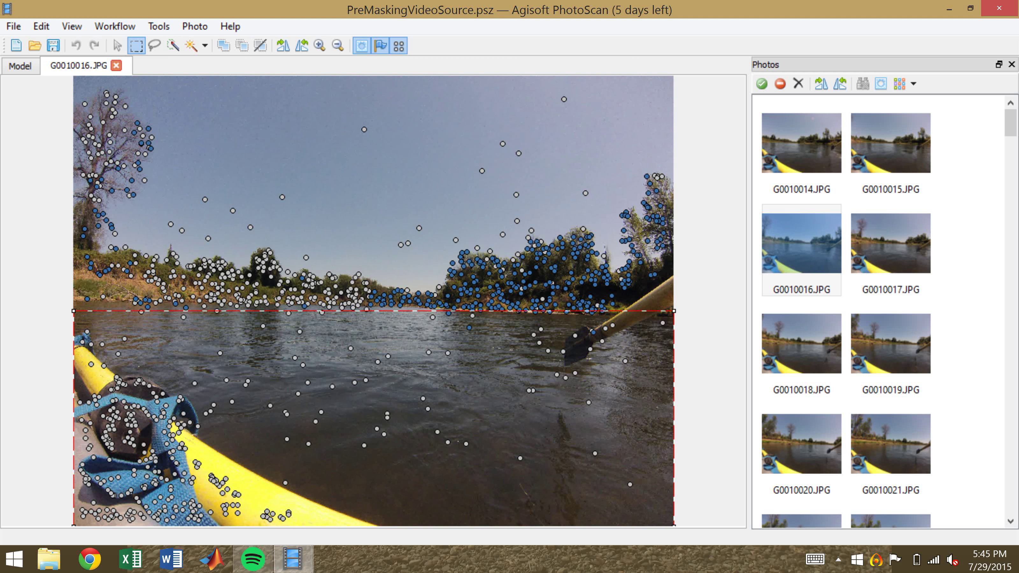
{"action": "key", "text": "ctrl+shift+a"}
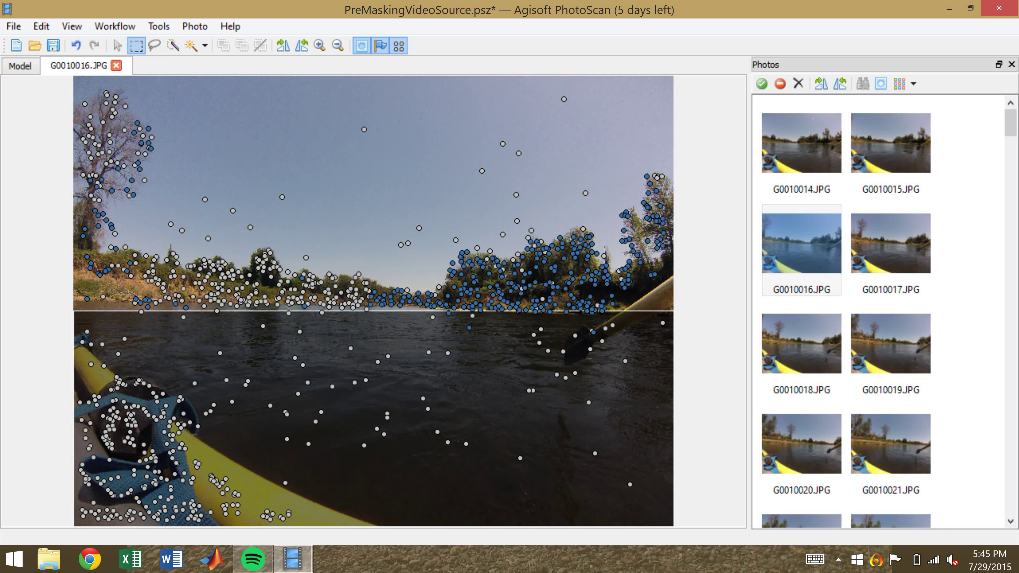
{"action": "left_click_drag", "start_coordinate": [148, 78], "coordinate": [613, 227]}
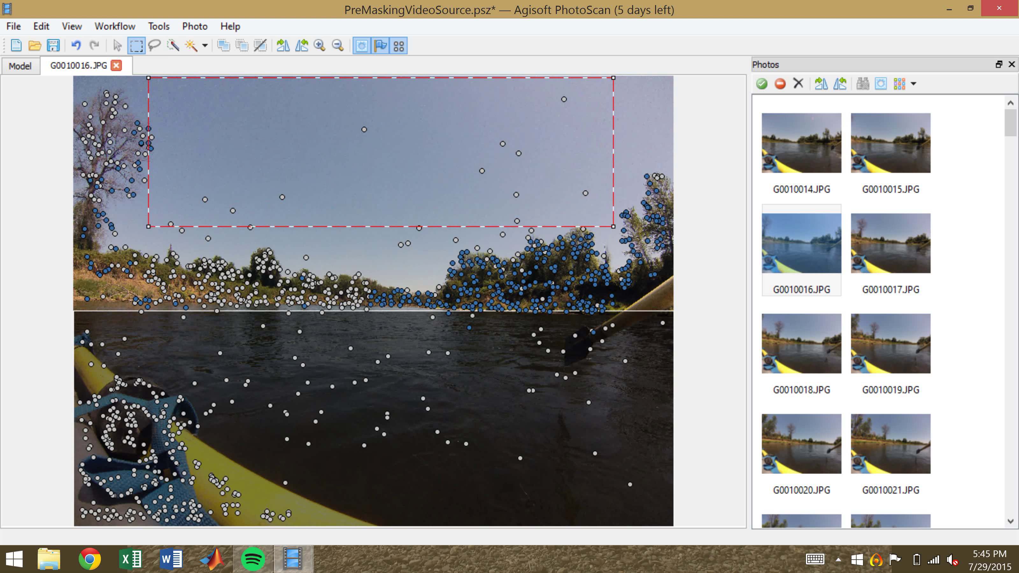
{"action": "key", "text": "ctrl+shift+a"}
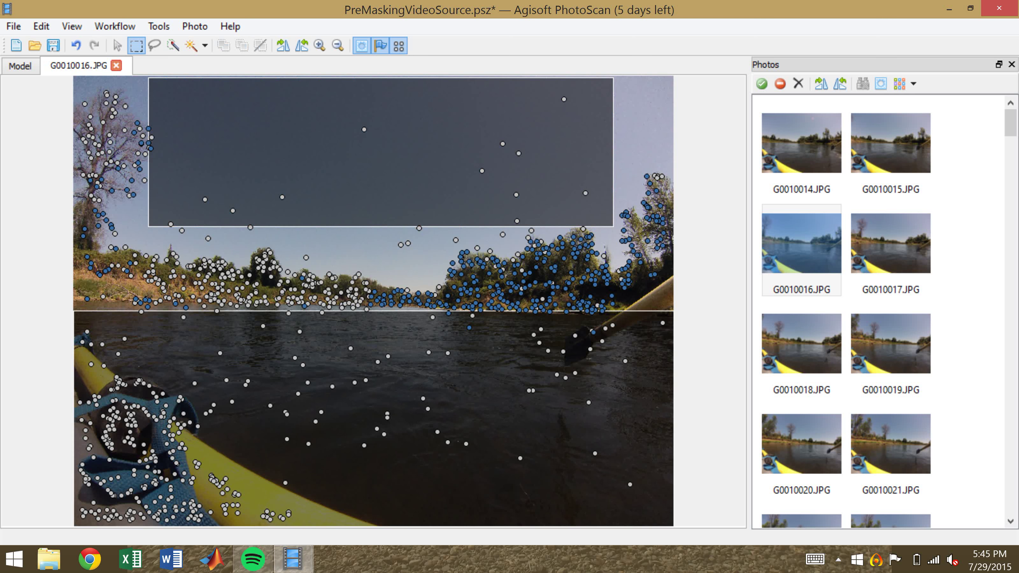
Outline the paddle shaft above the waterline with Intelligent Scissors and add it to the photo's mask.
{"action": "left_click", "coordinate": [155, 45]}
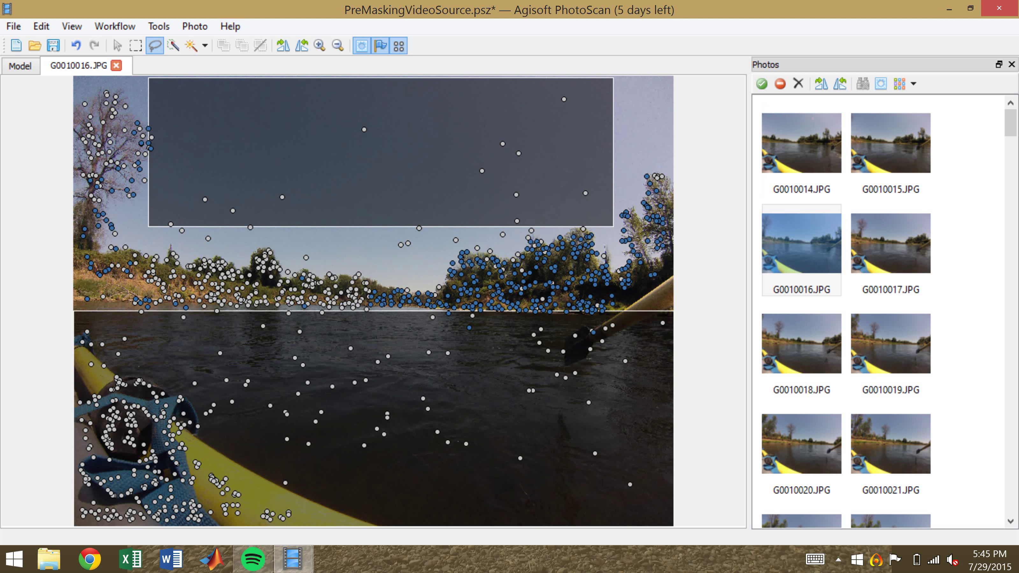
{"action": "left_click", "coordinate": [617, 315]}
{"action": "left_click", "coordinate": [673, 274]}
{"action": "left_click", "coordinate": [675, 322]}
{"action": "left_click", "coordinate": [618, 314]}
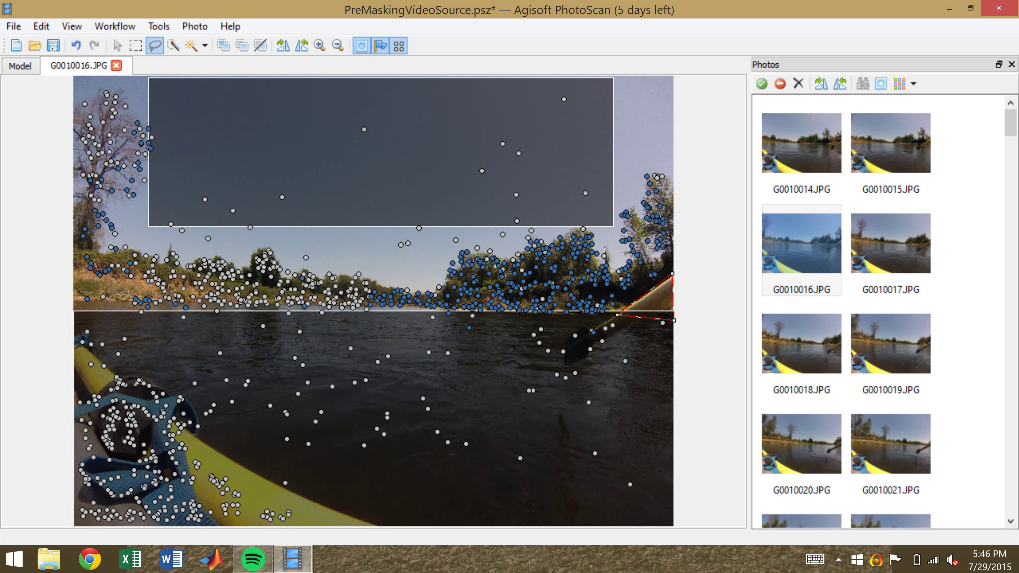
{"action": "key", "text": "ctrl+shift+a"}
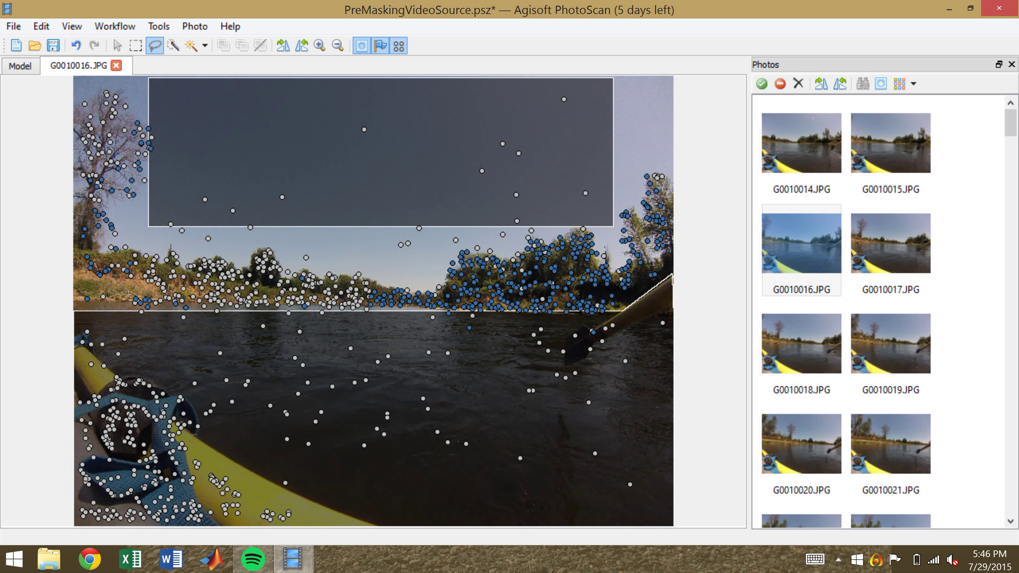
Examine the Align Photos settings, including the advanced key point, tie point and mask options.
{"action": "left_click", "coordinate": [114, 26]}
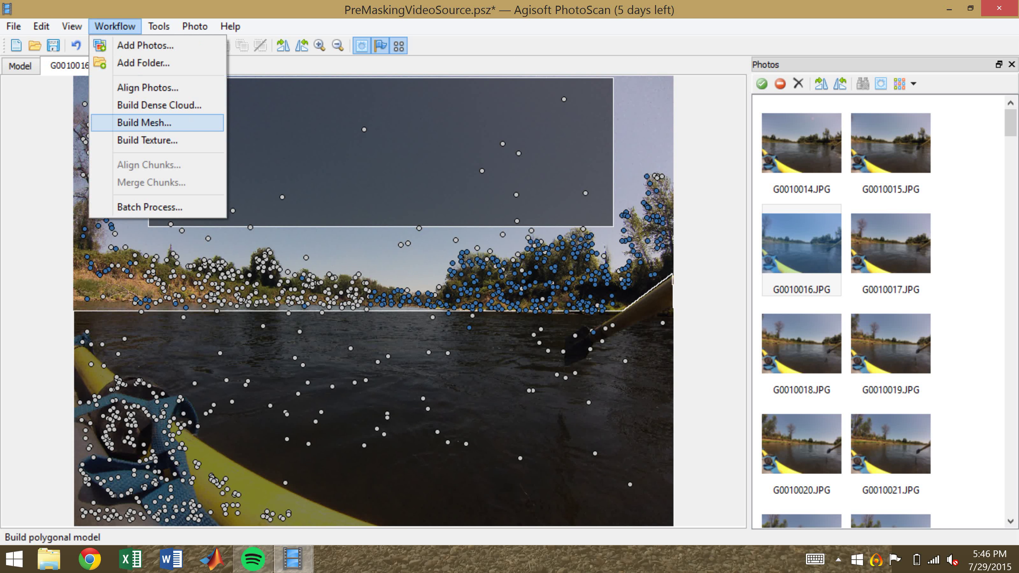
{"action": "key", "text": "Return"}
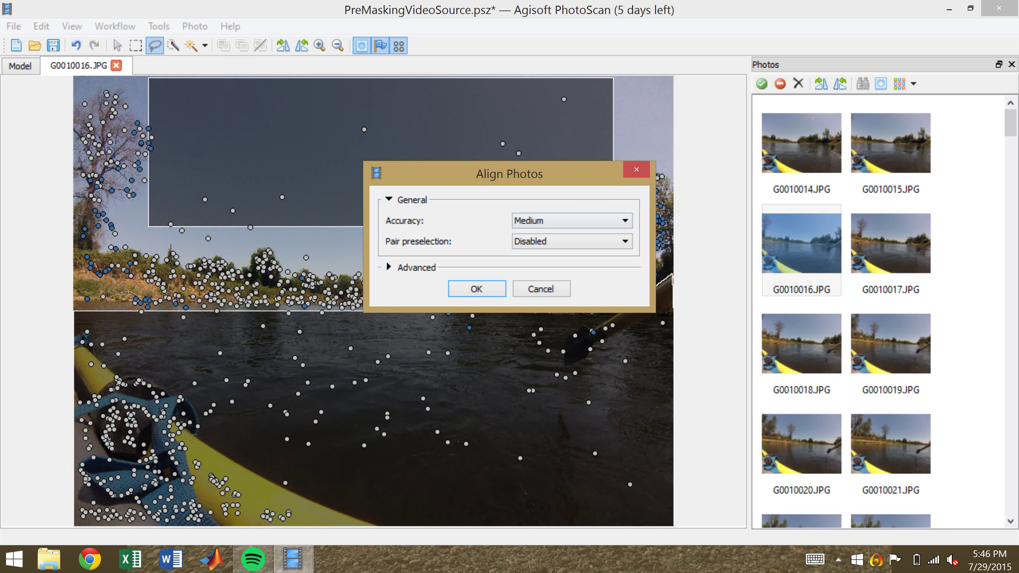
{"action": "left_click", "coordinate": [388, 267]}
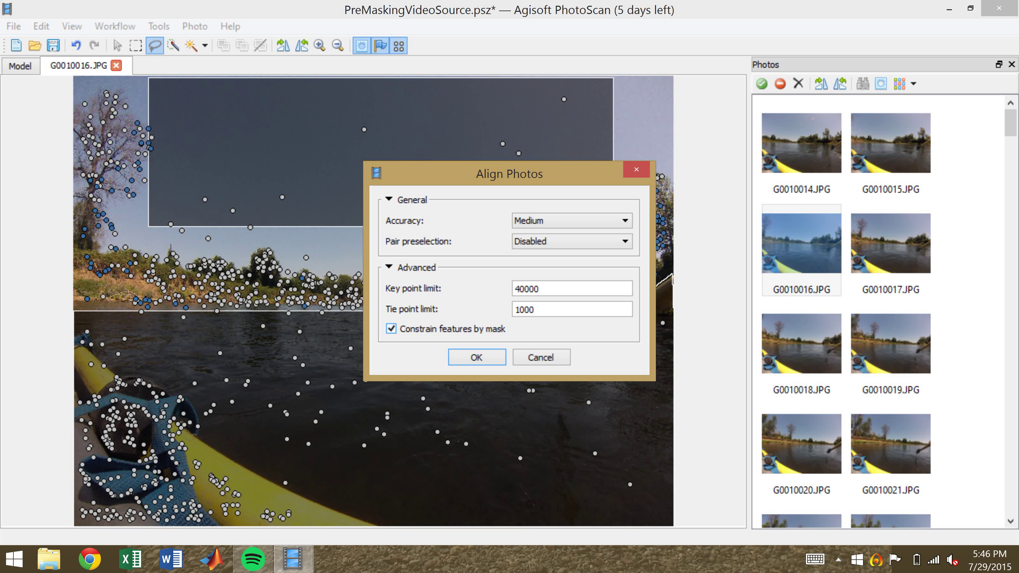
{"action": "key", "text": "Return"}
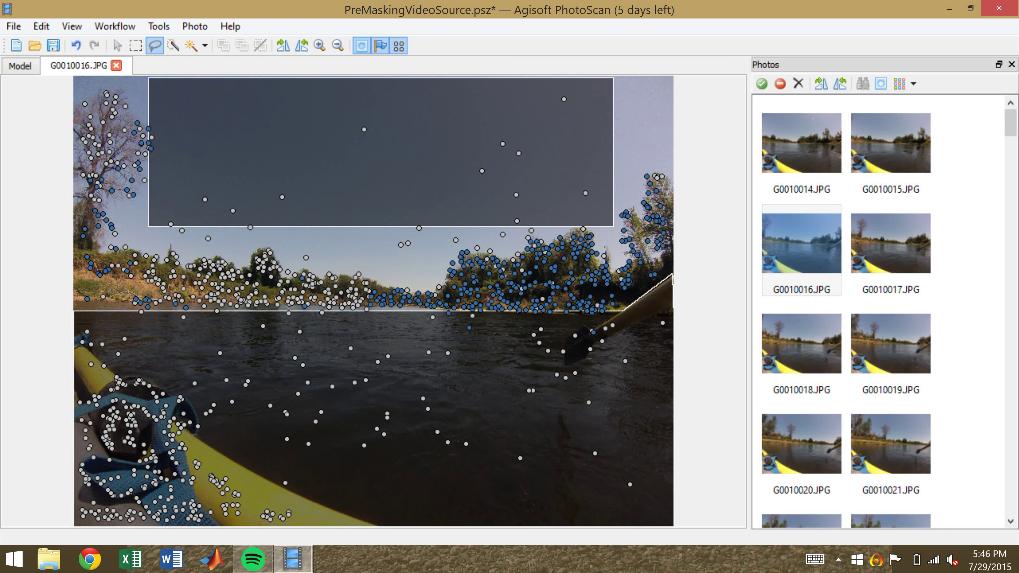
Trace along the riverbank and around the upper photo edges with Intelligent Scissors, and add the enclosed sky and trees to the mask.
{"action": "left_click", "coordinate": [74, 248]}
{"action": "left_click", "coordinate": [112, 257]}
{"action": "left_click", "coordinate": [133, 260]}
{"action": "left_click", "coordinate": [160, 262]}
{"action": "left_click", "coordinate": [209, 274]}
{"action": "left_click", "coordinate": [326, 295]}
{"action": "left_click", "coordinate": [360, 299]}
{"action": "left_click", "coordinate": [384, 298]}
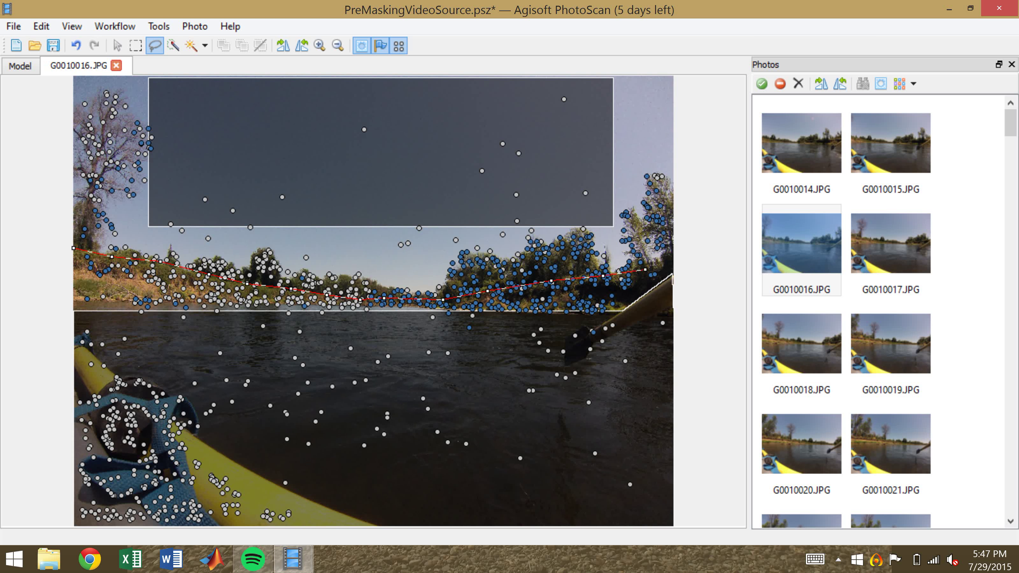
{"action": "left_click", "coordinate": [673, 273]}
{"action": "left_click", "coordinate": [672, 76]}
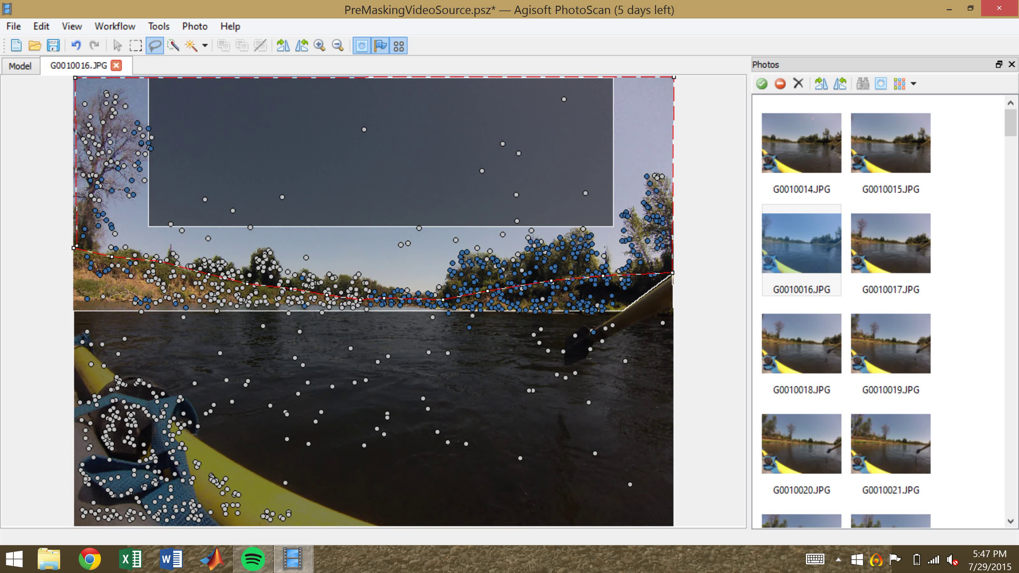
{"action": "left_click", "coordinate": [74, 248]}
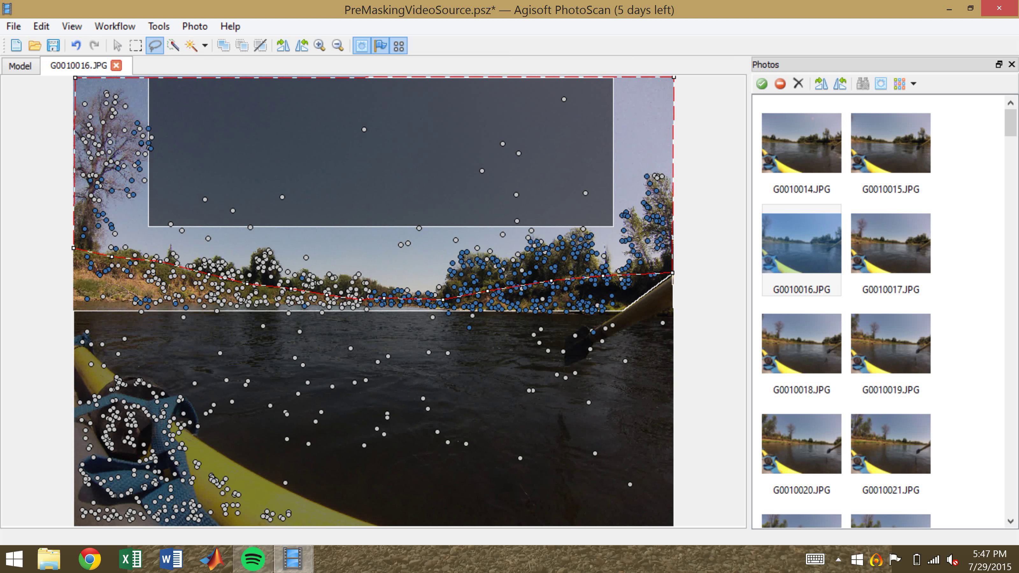
{"action": "key", "text": "ctrl+shift+a"}
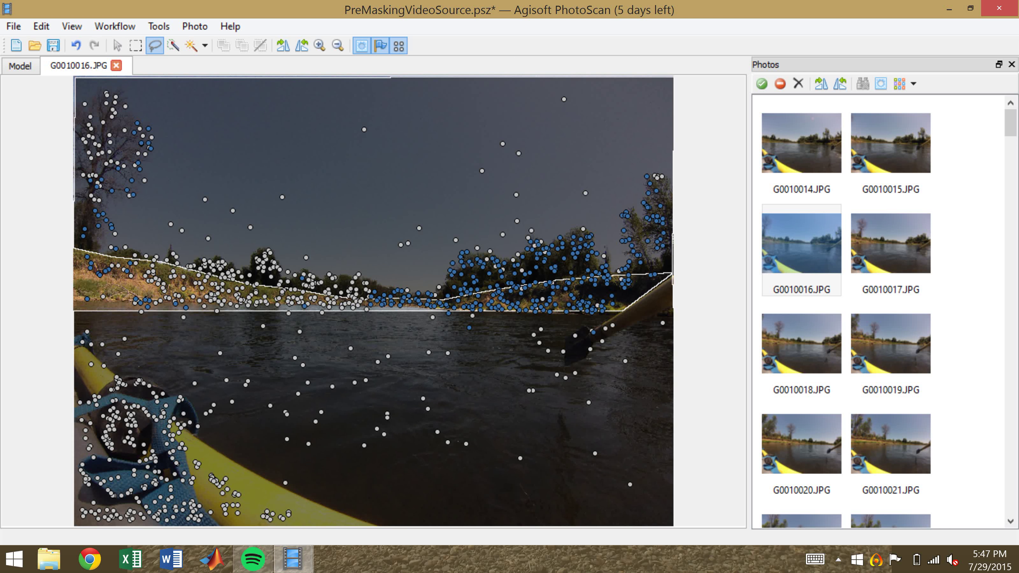
Check the Constrain features by mask option in the advanced Align Photos settings.
{"action": "left_click", "coordinate": [115, 26]}
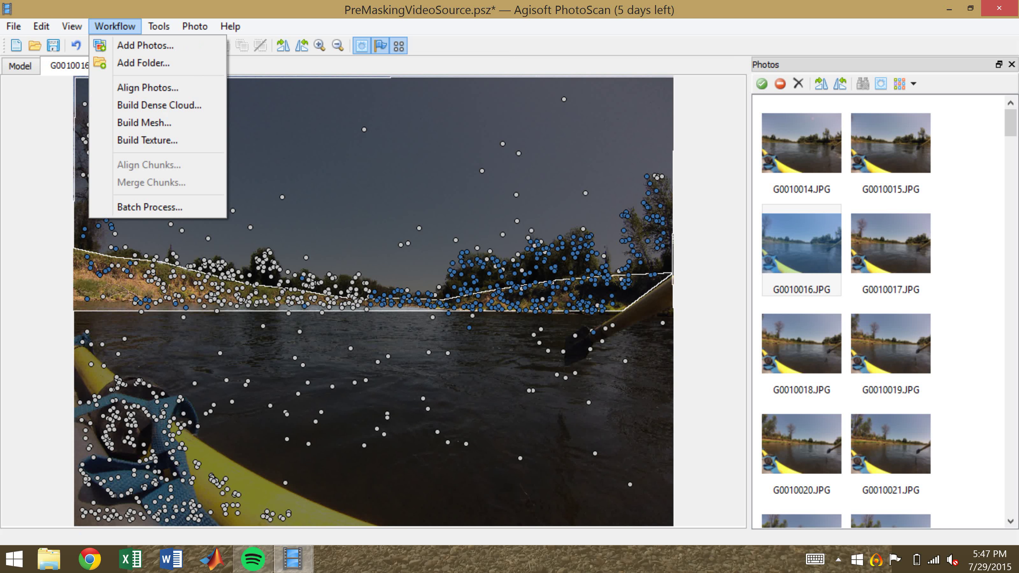
{"action": "left_click", "coordinate": [148, 87]}
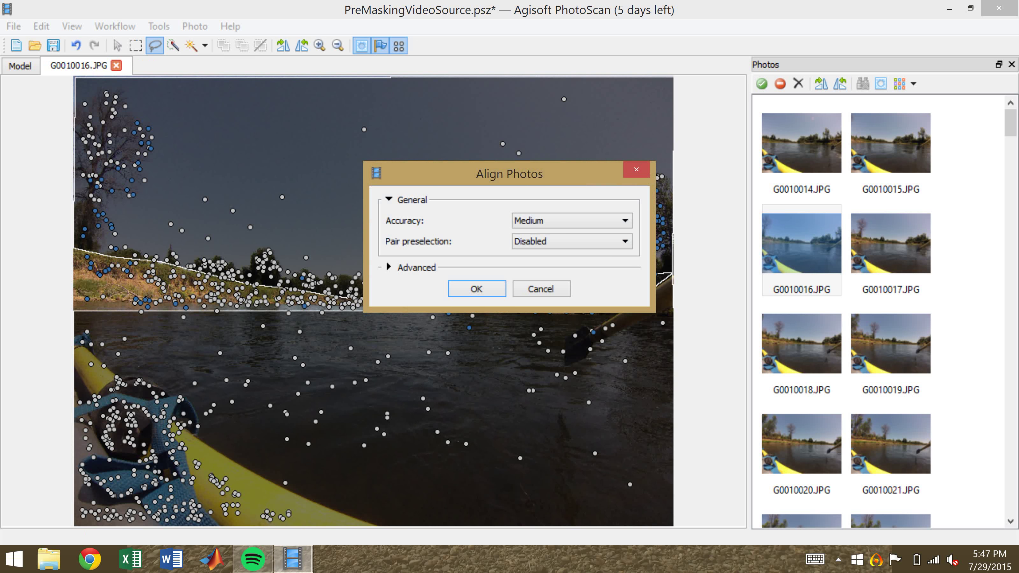
{"action": "left_click", "coordinate": [389, 267]}
{"action": "left_click", "coordinate": [390, 329]}
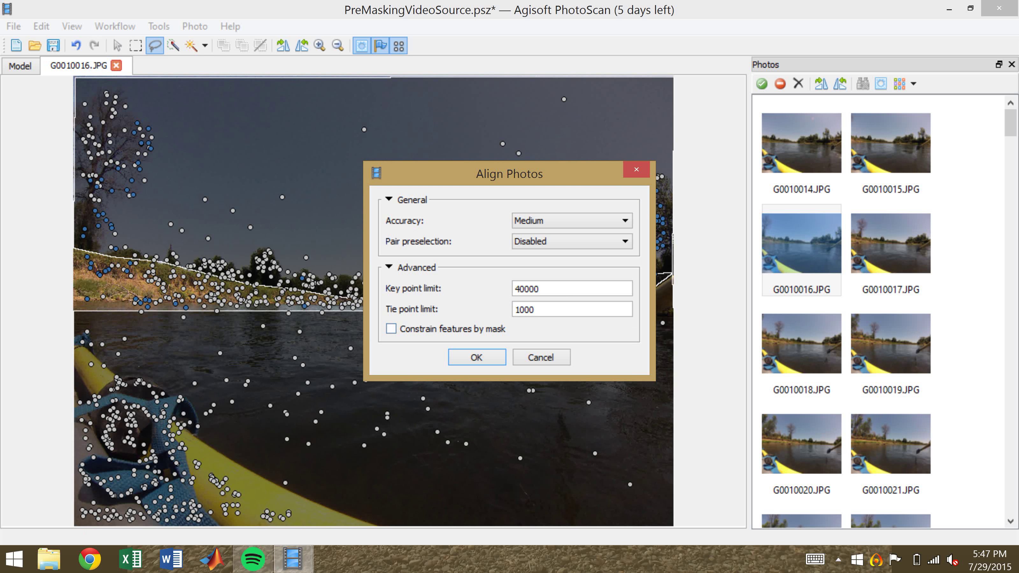
{"action": "left_click", "coordinate": [477, 358]}
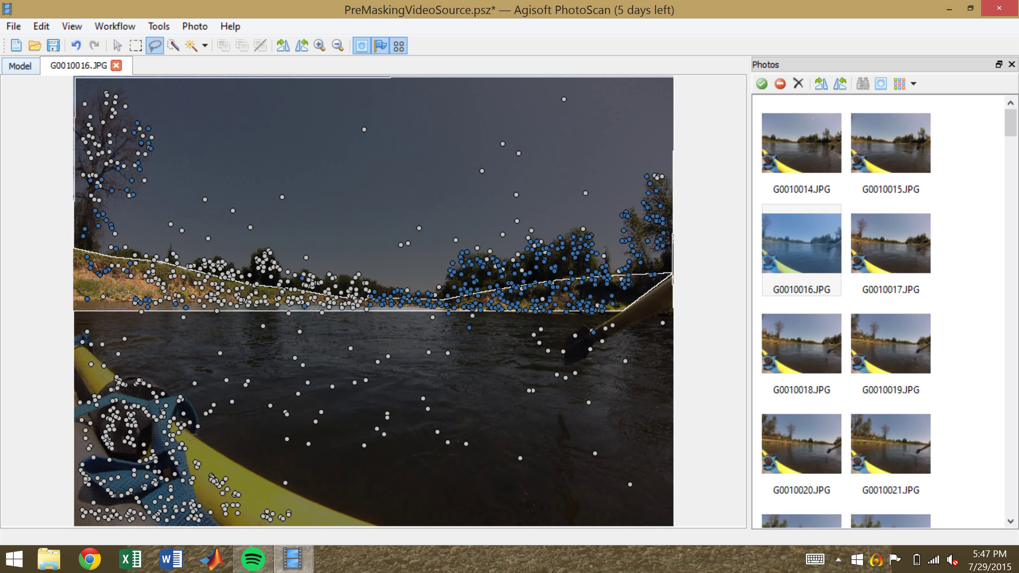
Return to the 3D model and inspect the sky-coloured surfaces around the trees along the riverbank.
{"action": "left_click", "coordinate": [19, 66]}
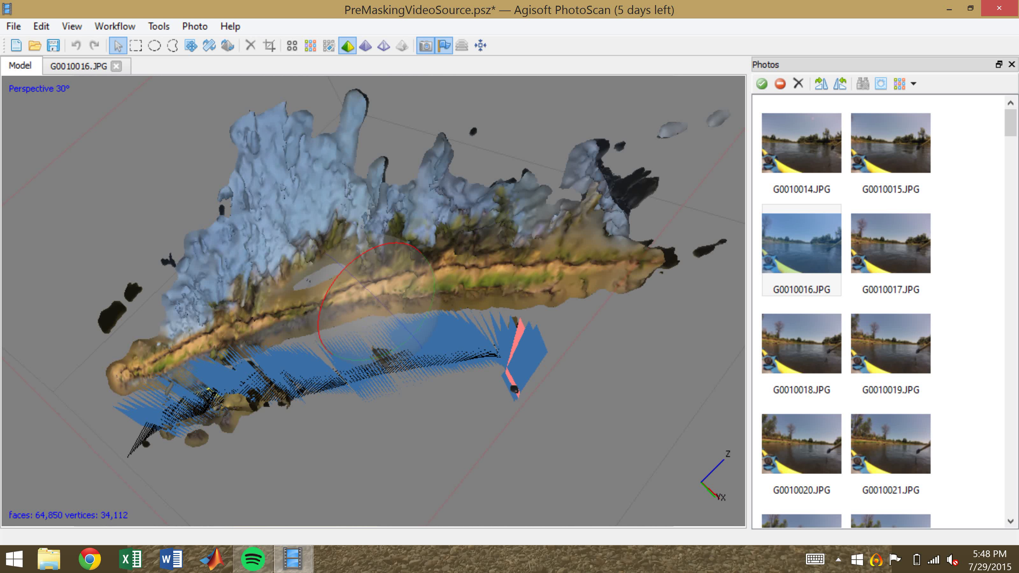
{"action": "left_click_drag", "start_coordinate": [327, 293], "coordinate": [346, 267]}
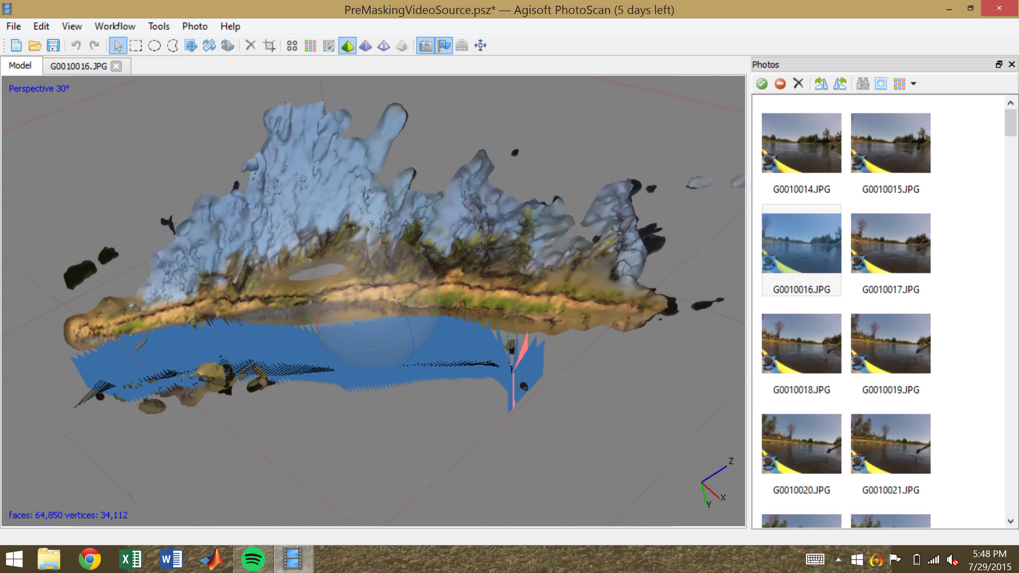
Switch to the PostMaskingVideoSource project and inspect its wireframe riverbank model from several angles.
{"action": "left_click_drag", "start_coordinate": [396, 295], "coordinate": [388, 282]}
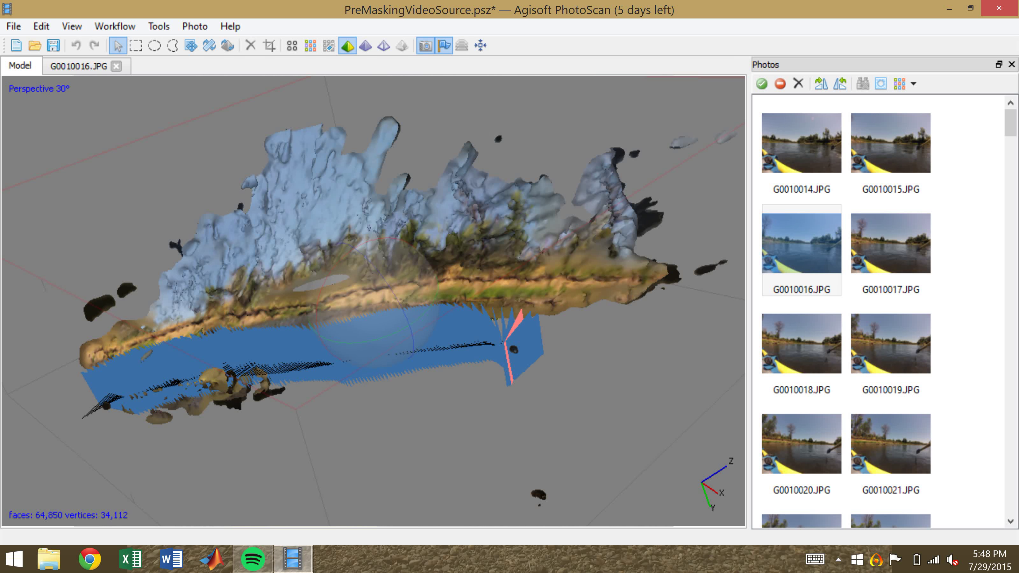
{"action": "left_click", "coordinate": [292, 559]}
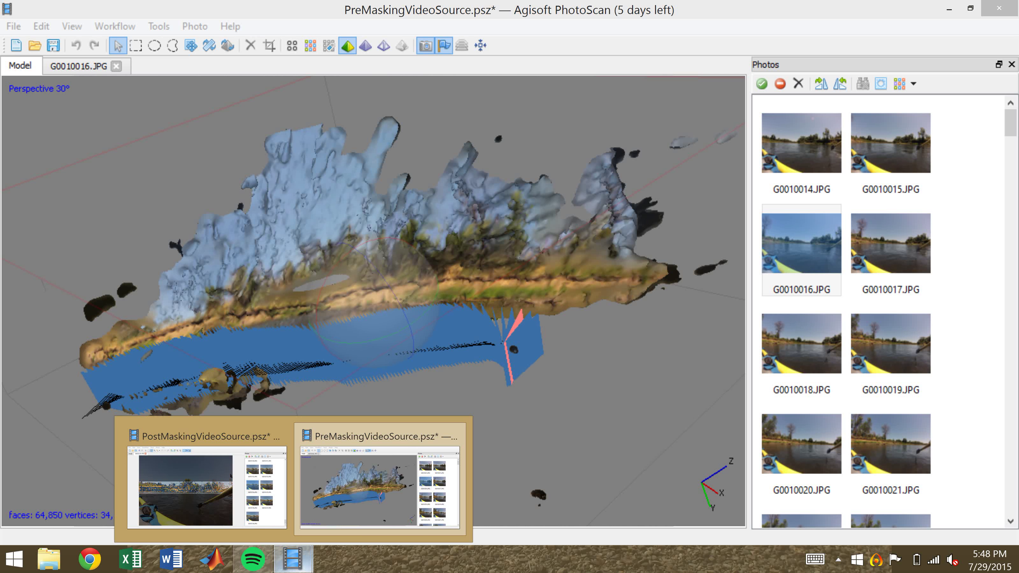
{"action": "left_click", "coordinate": [207, 486]}
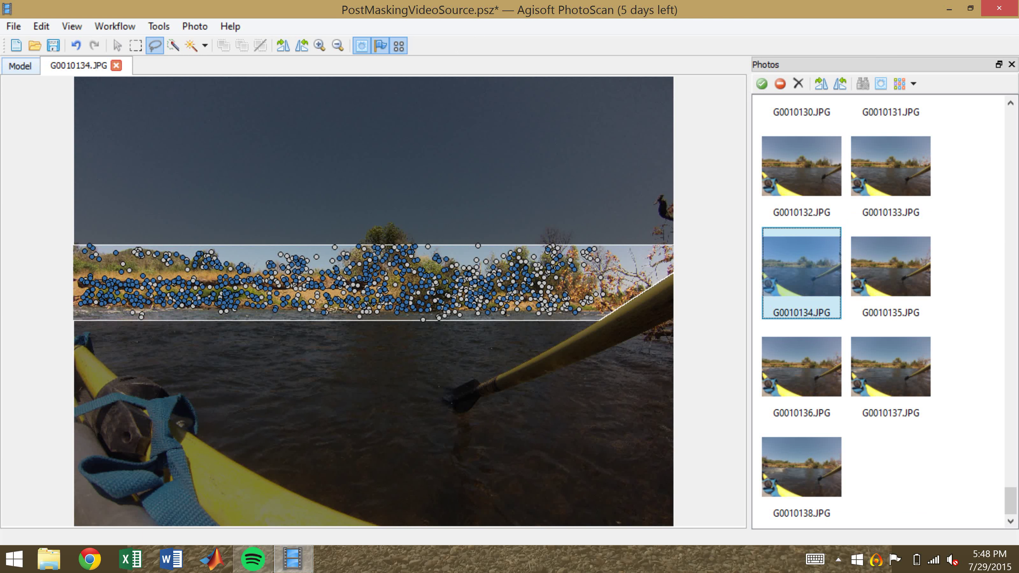
{"action": "left_click", "coordinate": [20, 66]}
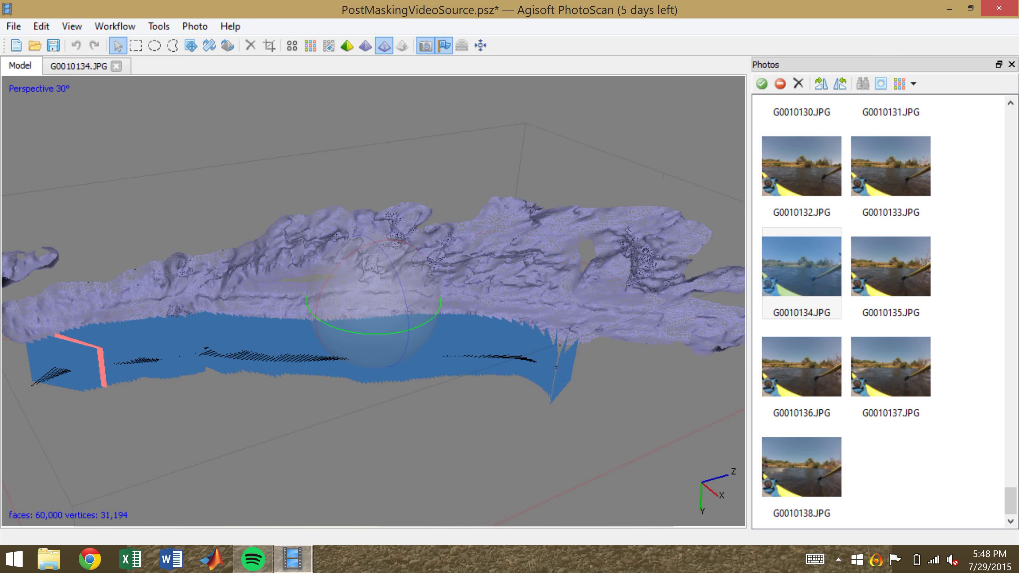
{"action": "left_click_drag", "start_coordinate": [373, 301], "coordinate": [365, 301]}
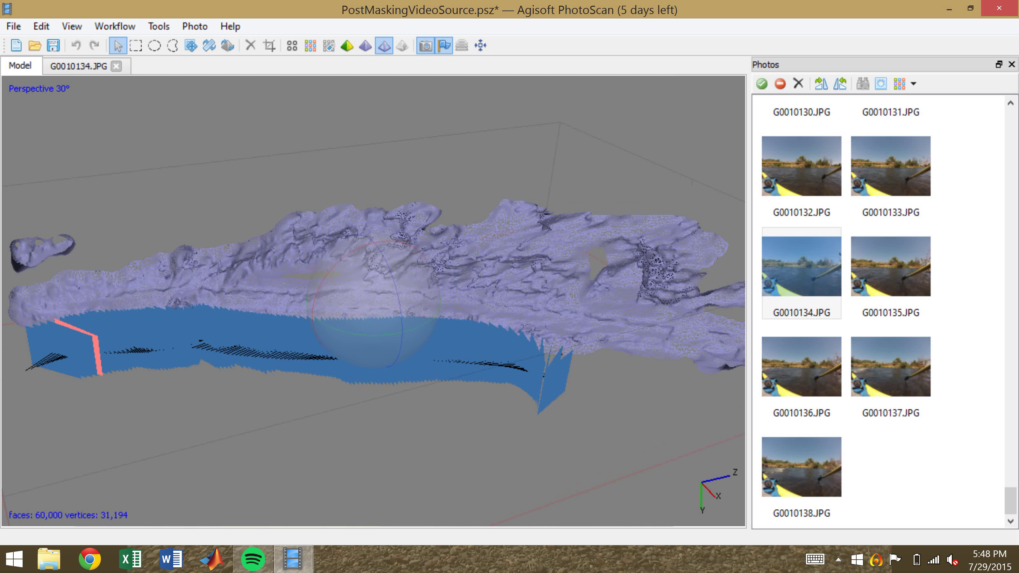
{"action": "left_click_drag", "start_coordinate": [403, 333], "coordinate": [363, 335]}
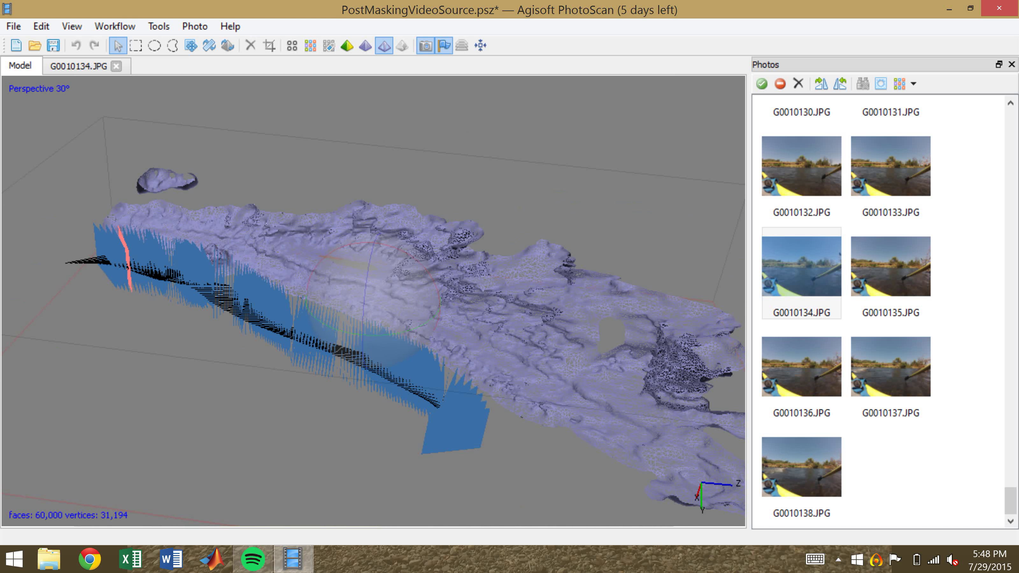
{"action": "left_click_drag", "start_coordinate": [363, 334], "coordinate": [455, 329]}
Display the post-masking model as a dense cloud and inspect the riverbank and trees from several angles.
{"action": "left_click", "coordinate": [115, 26]}
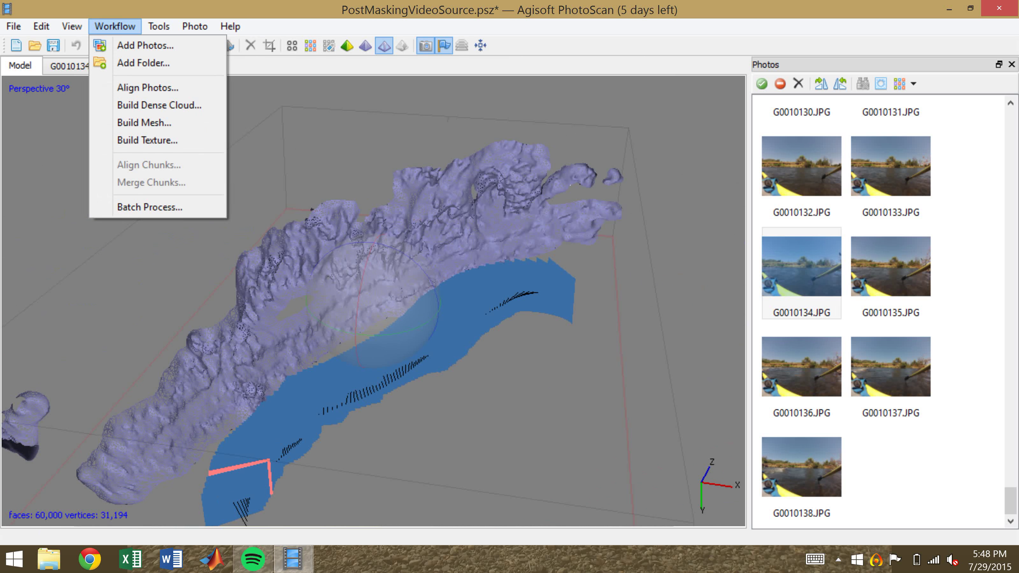
{"action": "mouse_move", "coordinate": [72, 26]}
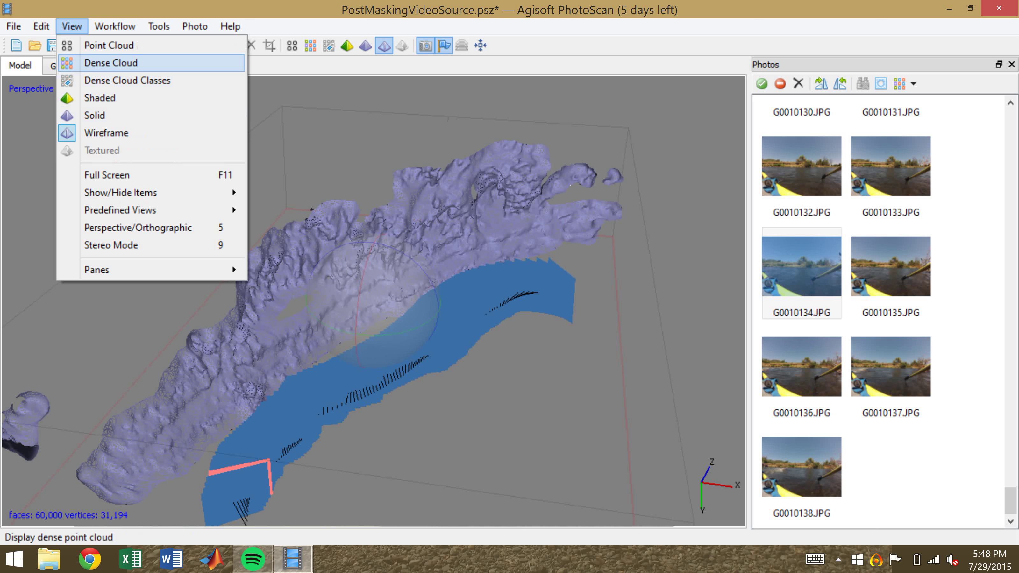
{"action": "left_click", "coordinate": [111, 63]}
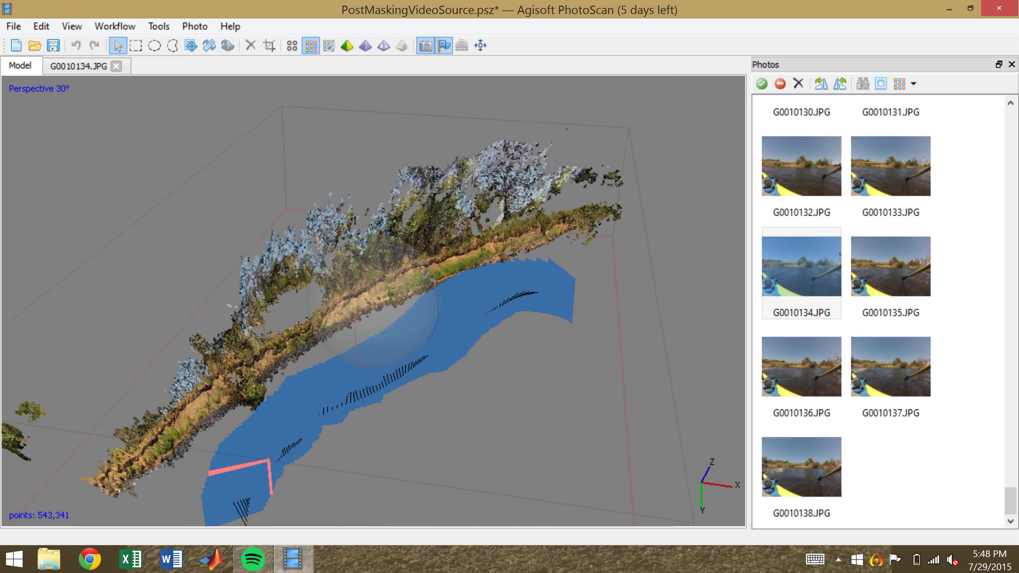
{"action": "left_click_drag", "start_coordinate": [375, 336], "coordinate": [344, 334]}
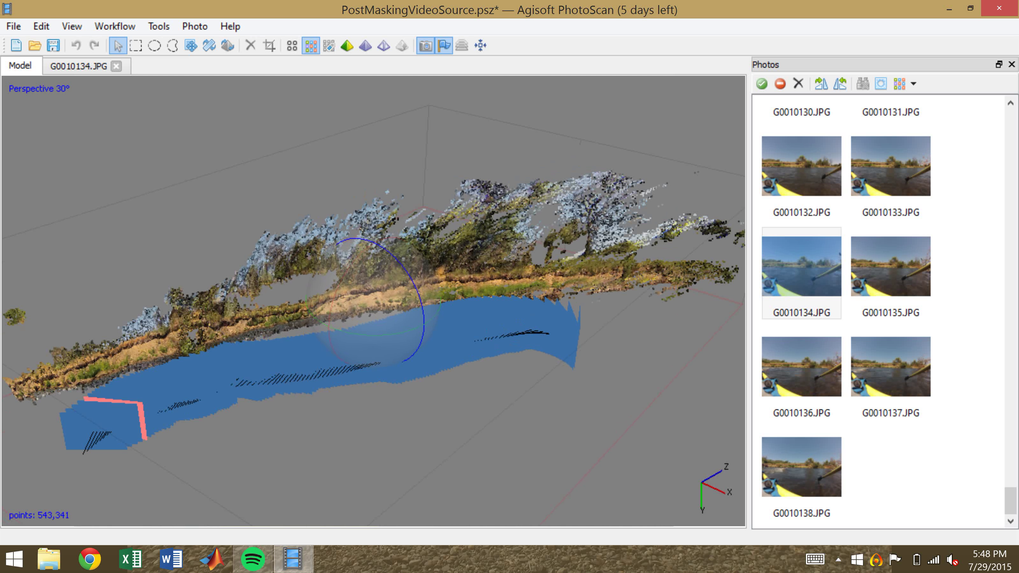
{"action": "left_click_drag", "start_coordinate": [417, 285], "coordinate": [424, 322]}
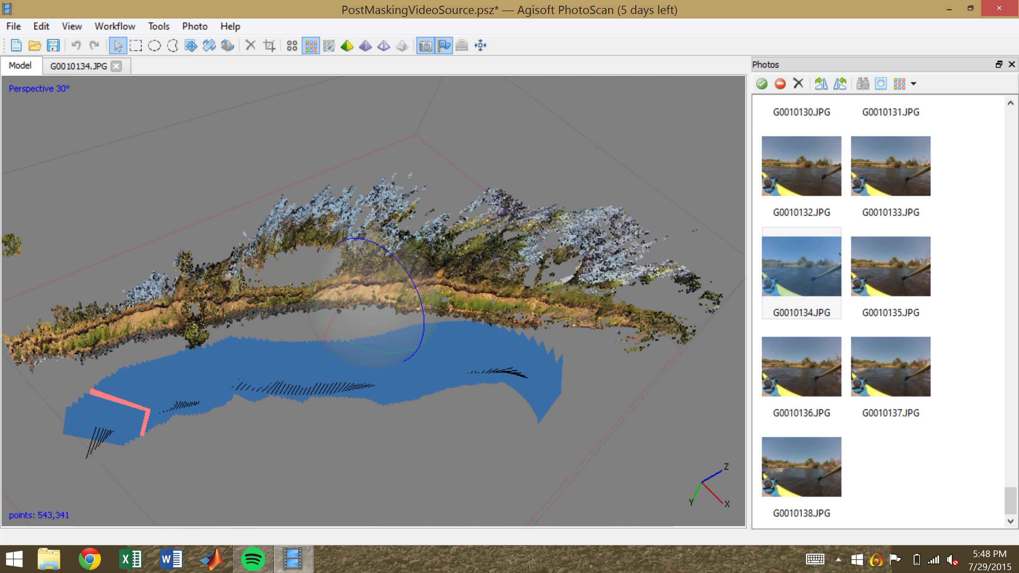
{"action": "left_click_drag", "start_coordinate": [422, 333], "coordinate": [422, 311]}
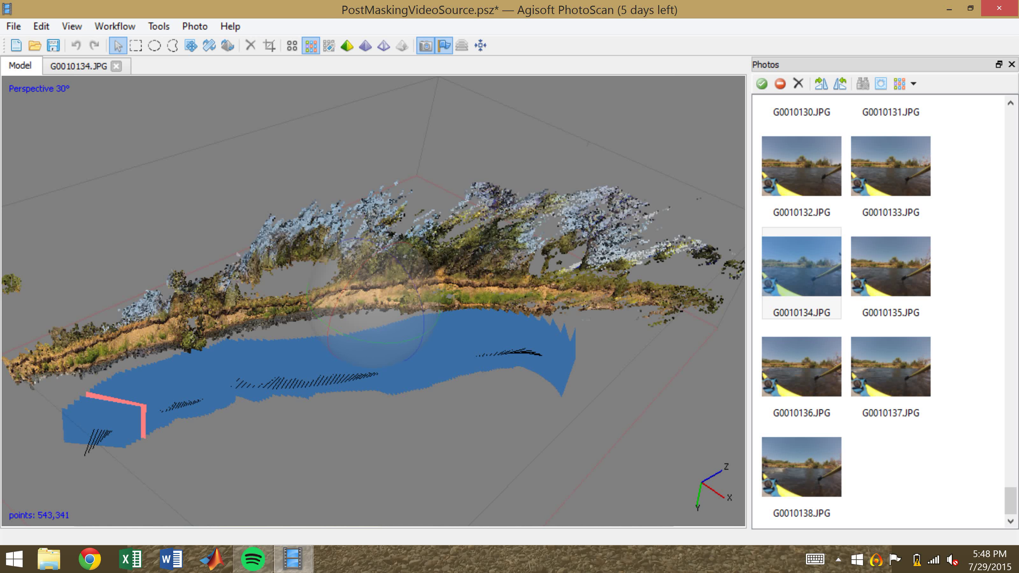
Compare the masks and key points in photos G0010015.JPG and G0010134.JPG, and return to the dense cloud model.
{"action": "left_click_drag", "start_coordinate": [1010, 501], "coordinate": [1011, 122]}
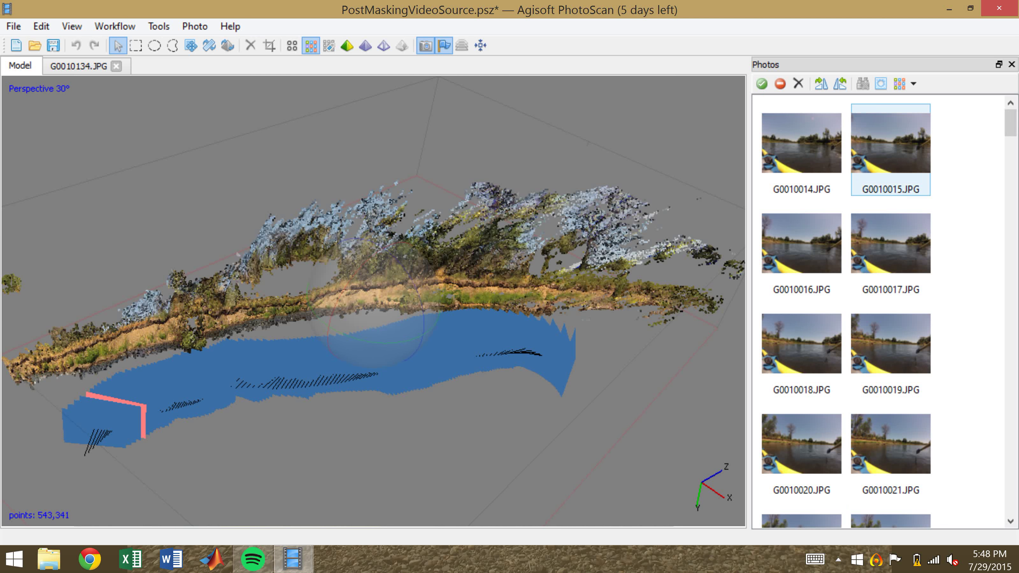
{"action": "double_click", "coordinate": [891, 145]}
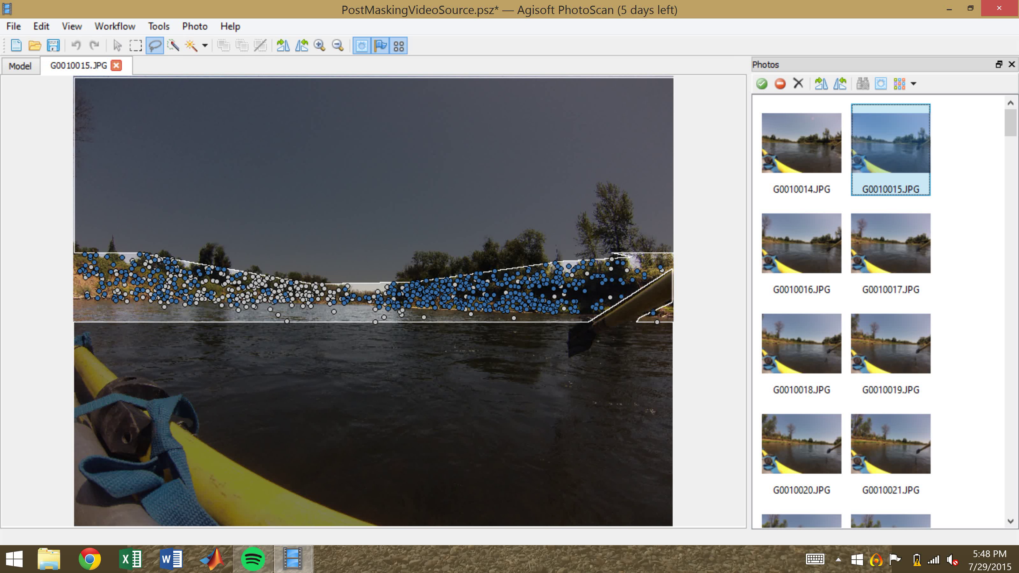
{"action": "left_click_drag", "start_coordinate": [1011, 123], "coordinate": [1011, 501]}
{"action": "left_click", "coordinate": [802, 273]}
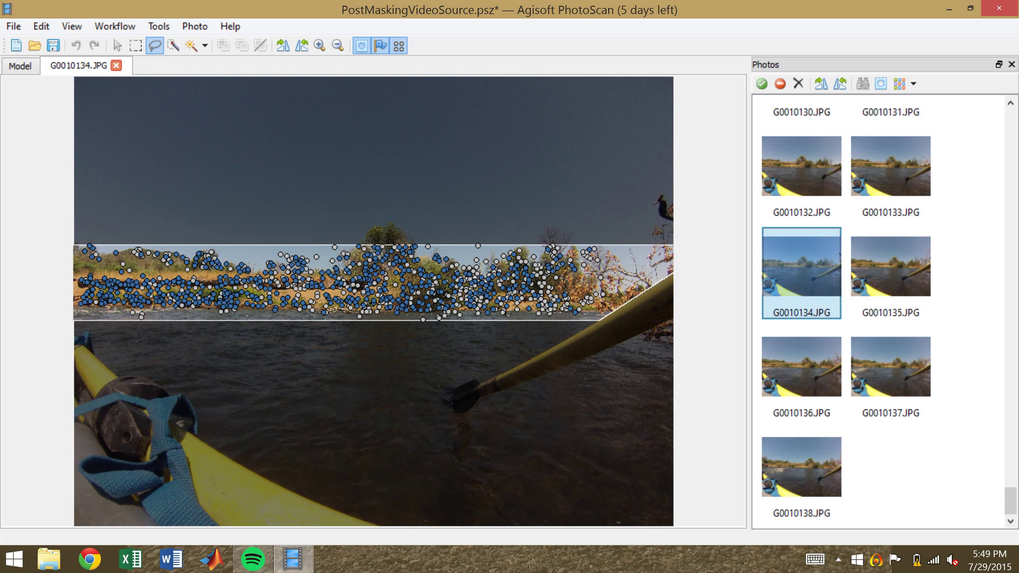
{"action": "left_click", "coordinate": [20, 66]}
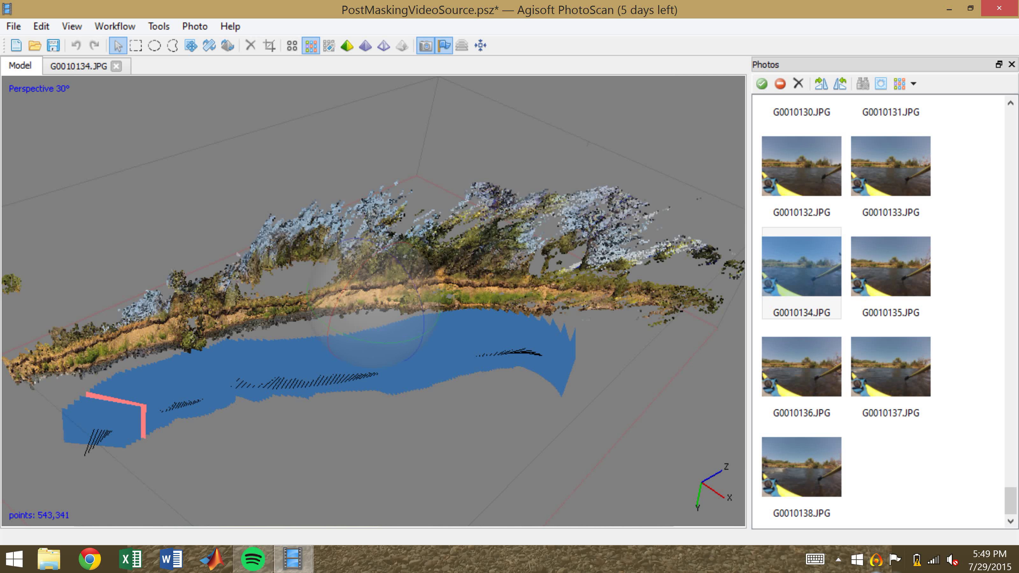
{"action": "left_click", "coordinate": [876, 560]}
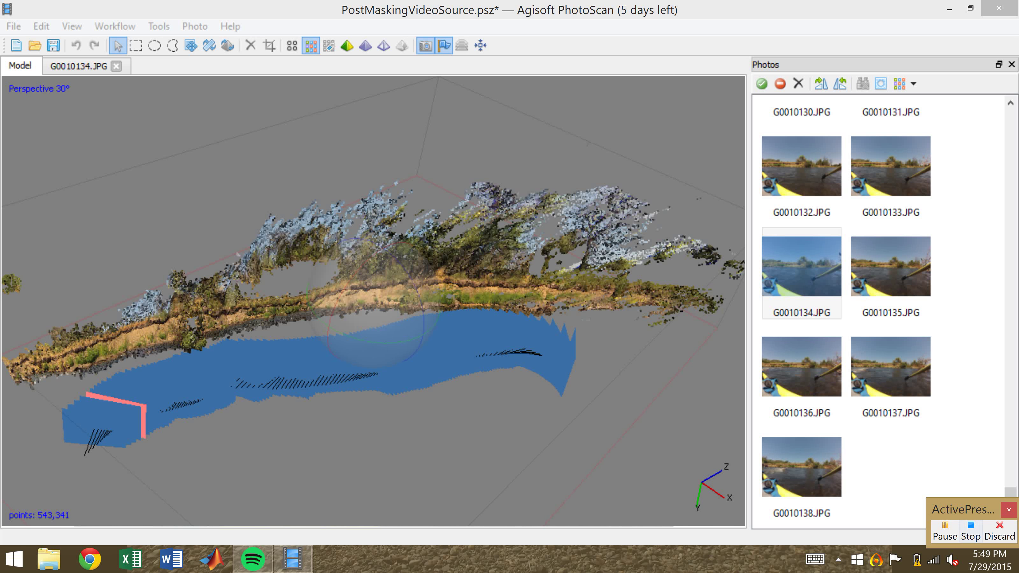